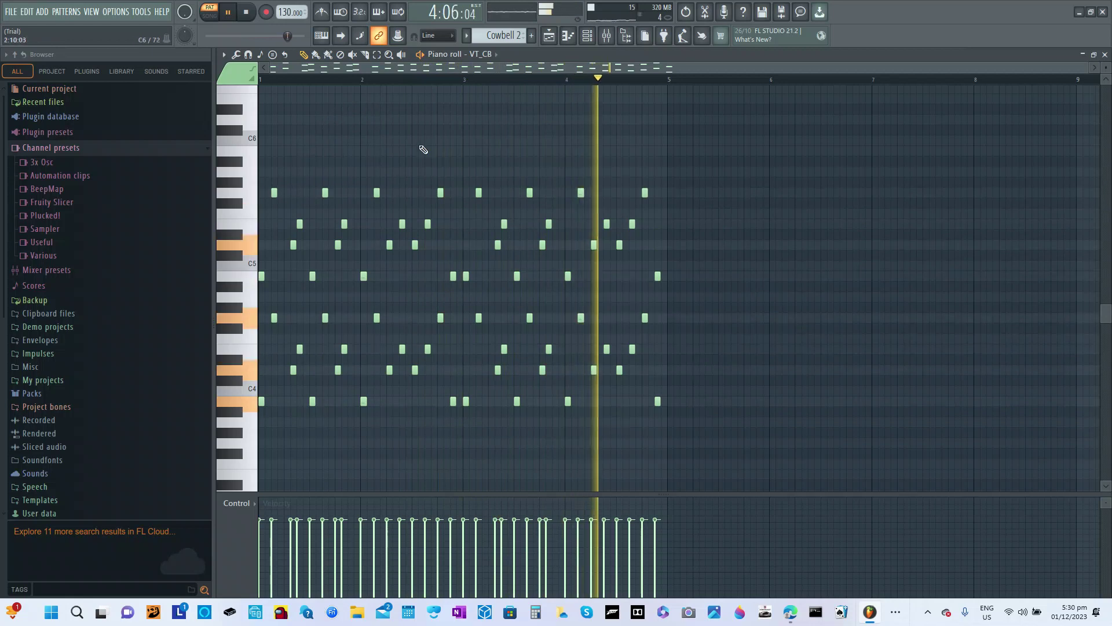
# Play through the Cowbell 2 and Cowbell 3 patterns and display the effect chain on mixer Insert 5.
pyautogui.click(228, 13)
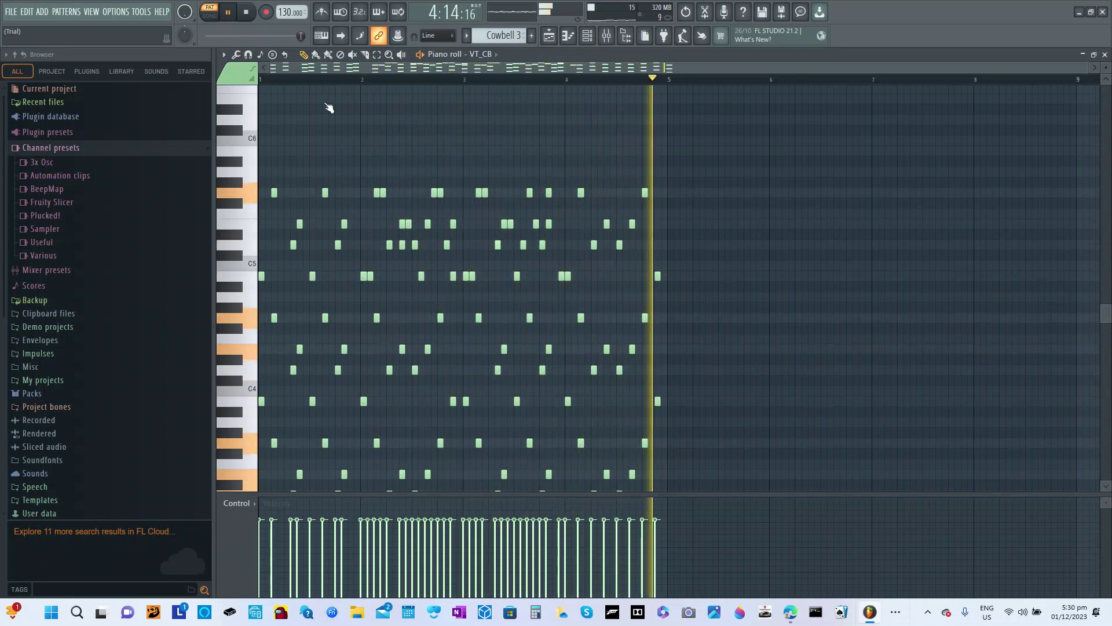
pyautogui.click(228, 12)
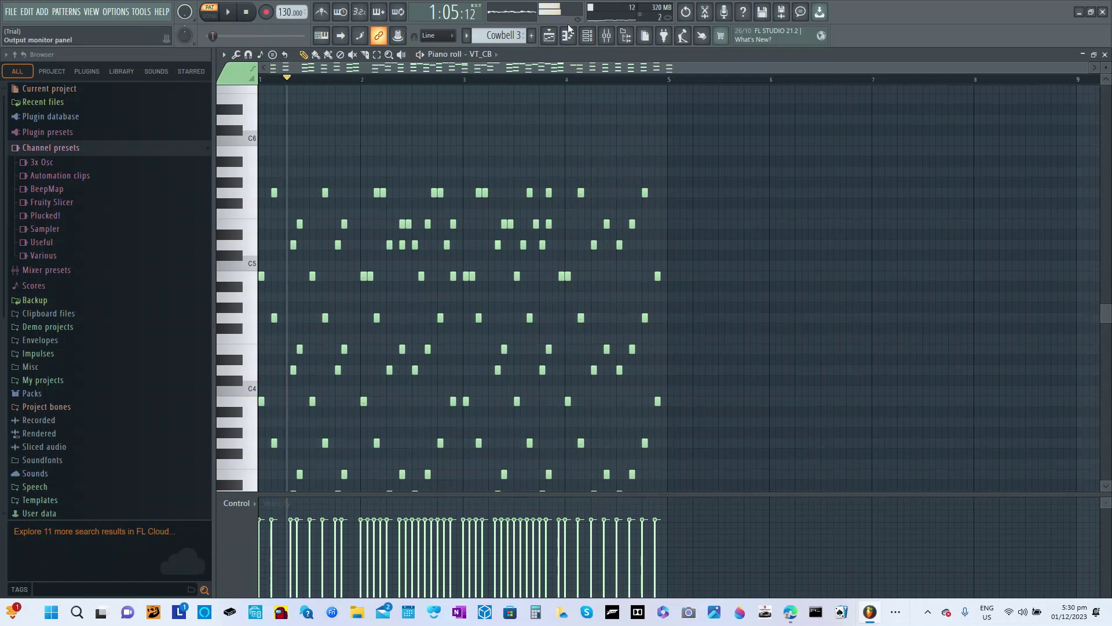
pyautogui.click(612, 42)
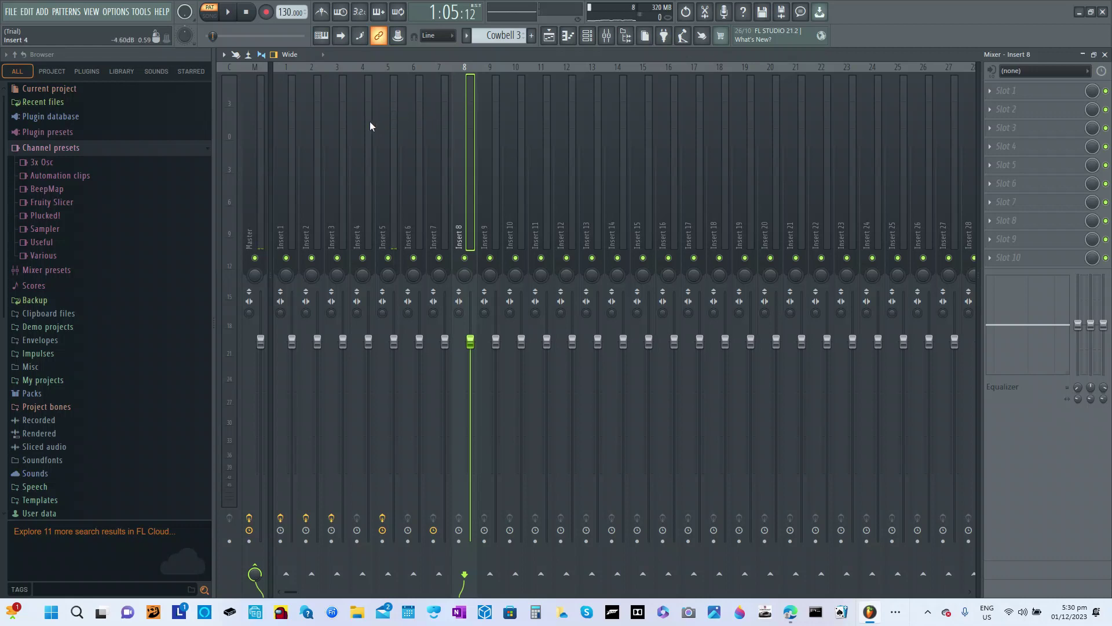
pyautogui.click(387, 118)
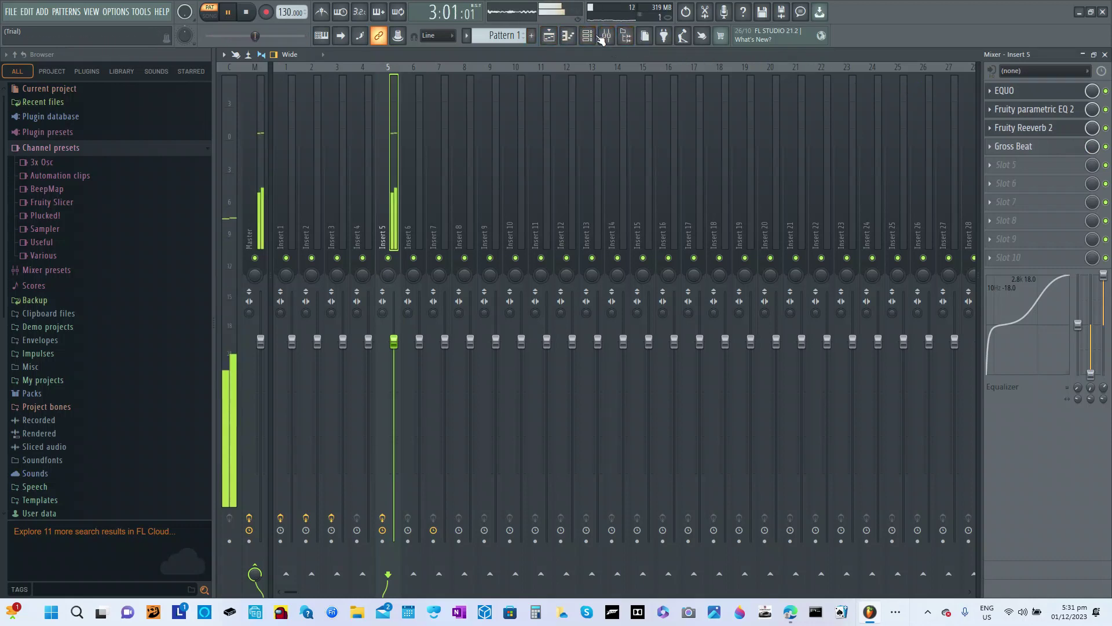
# Review the VT_CB notes of the cowbell w and Cowbell 5 patterns, continuing through Intro drum to Lower cowbell in the piano roll.
pyautogui.click(571, 37)
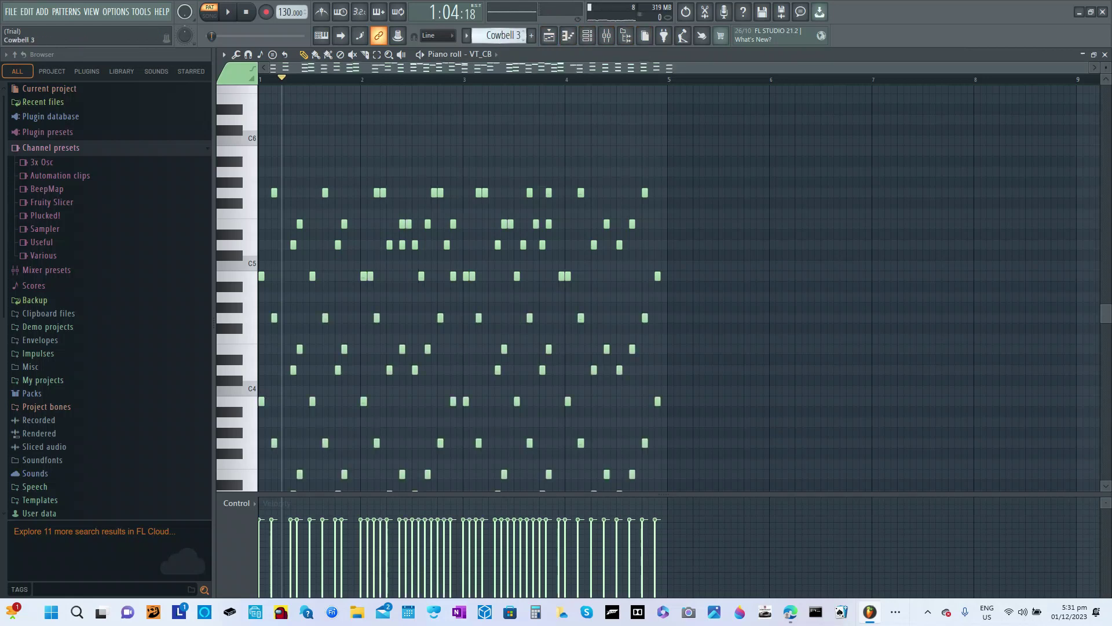
pyautogui.press('Down')
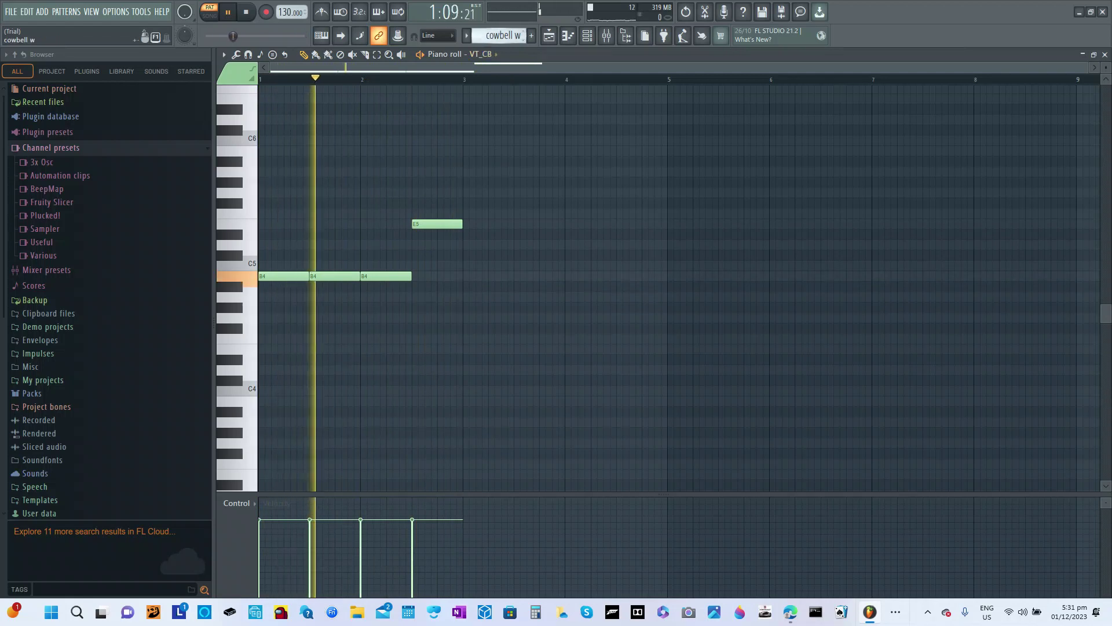
pyautogui.scroll(-1, 486, 53)
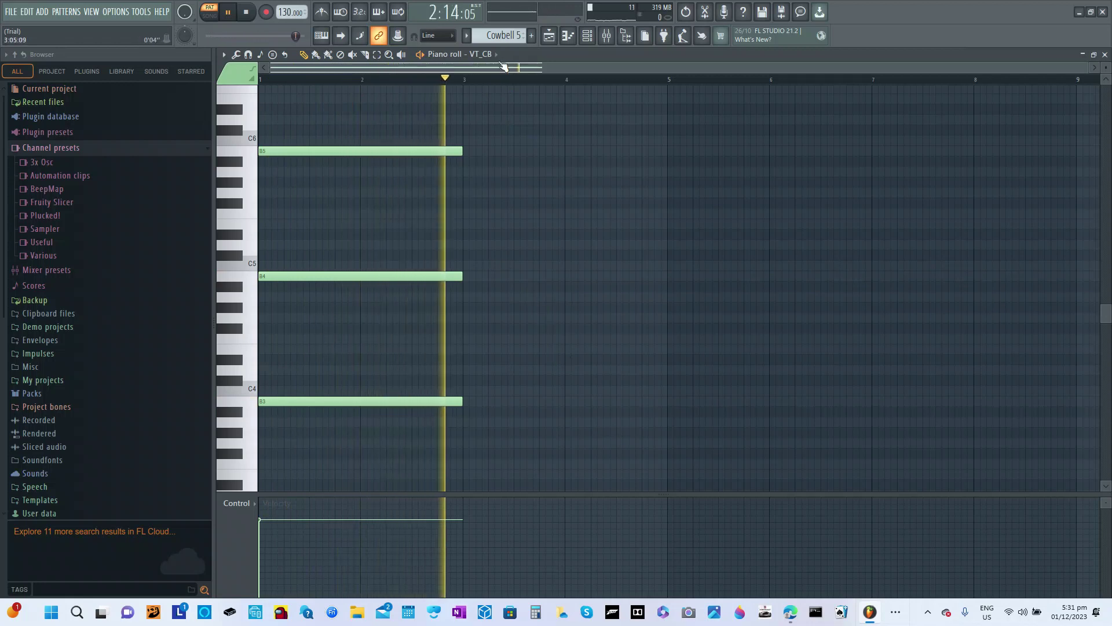
pyautogui.scroll(-1, 499, 35)
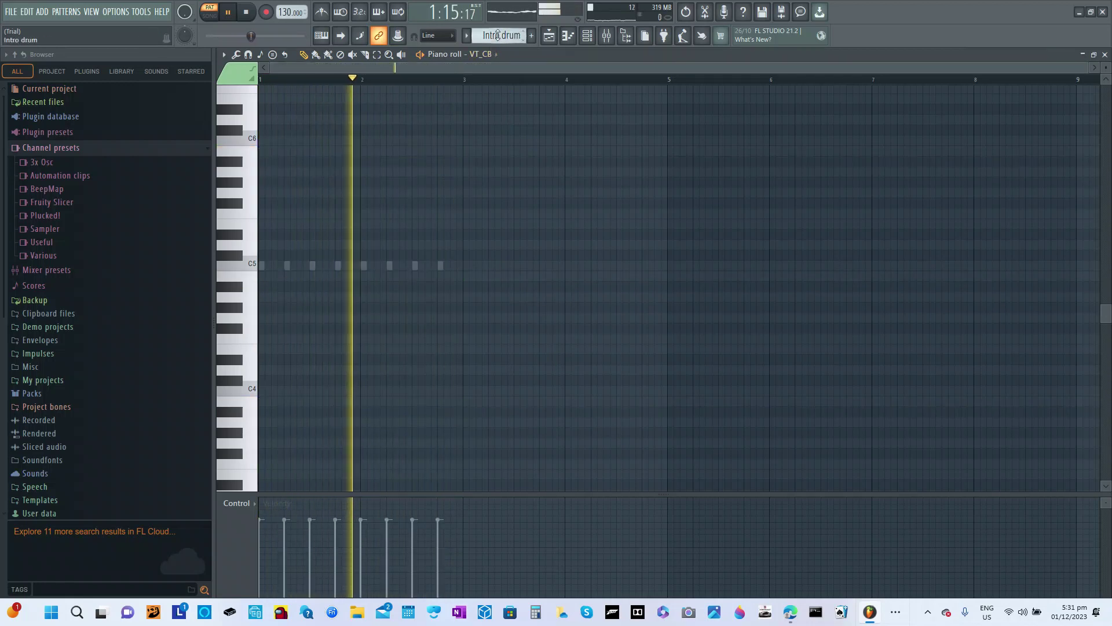
pyautogui.scroll(-1, 495, 34)
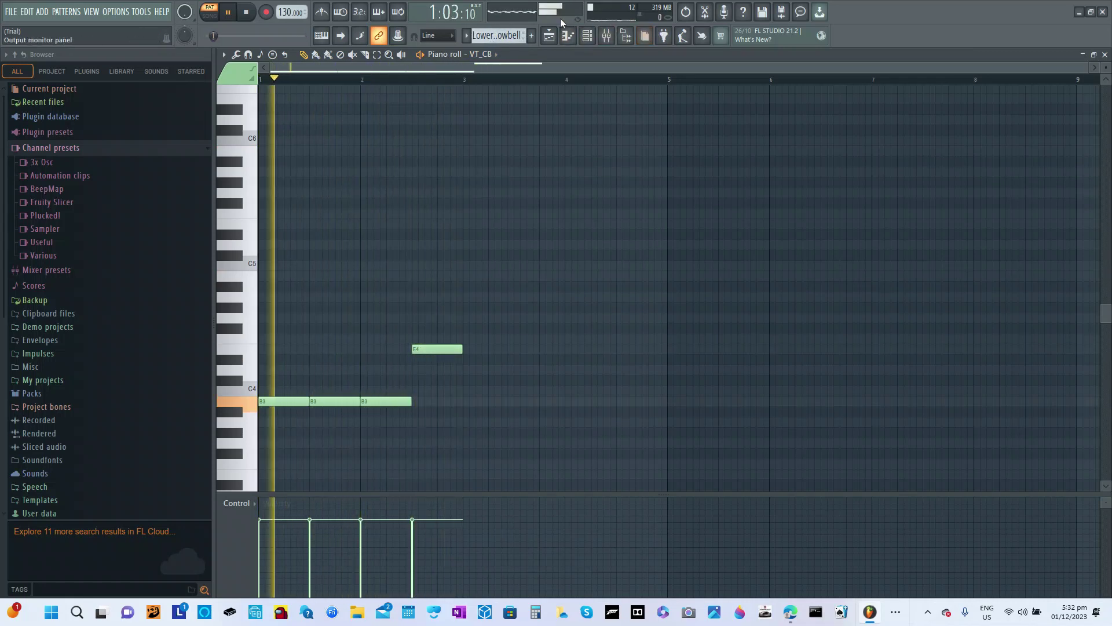
# Show the 808 Kick notes in the piano roll for the Main drum pattern and check its drum channels in the channel rack.
pyautogui.click(587, 35)
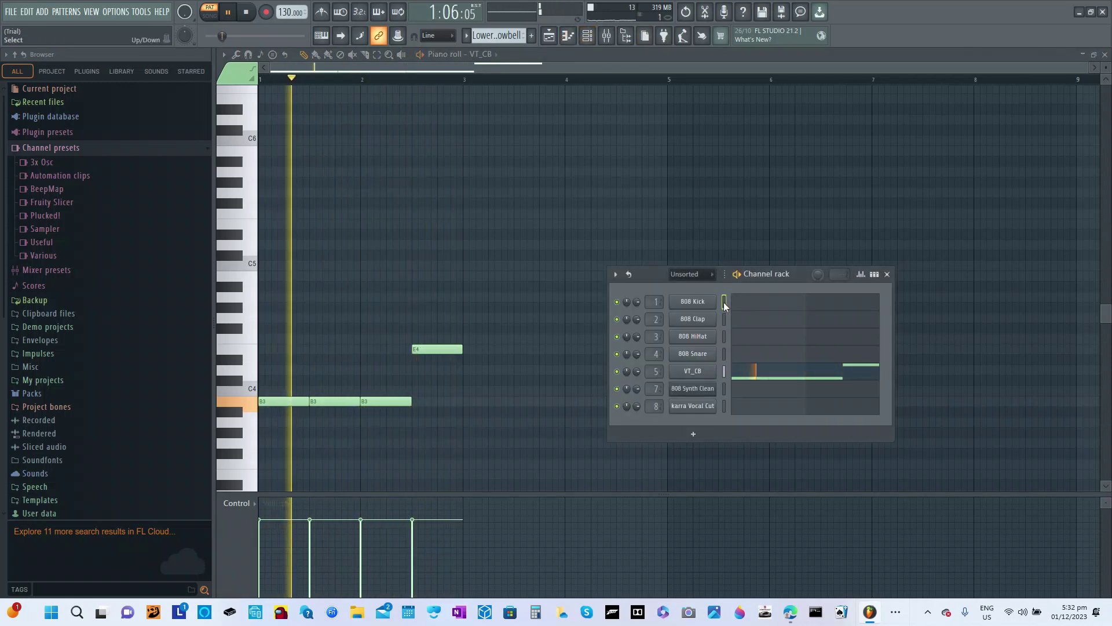
pyautogui.click(724, 302)
pyautogui.click(567, 35)
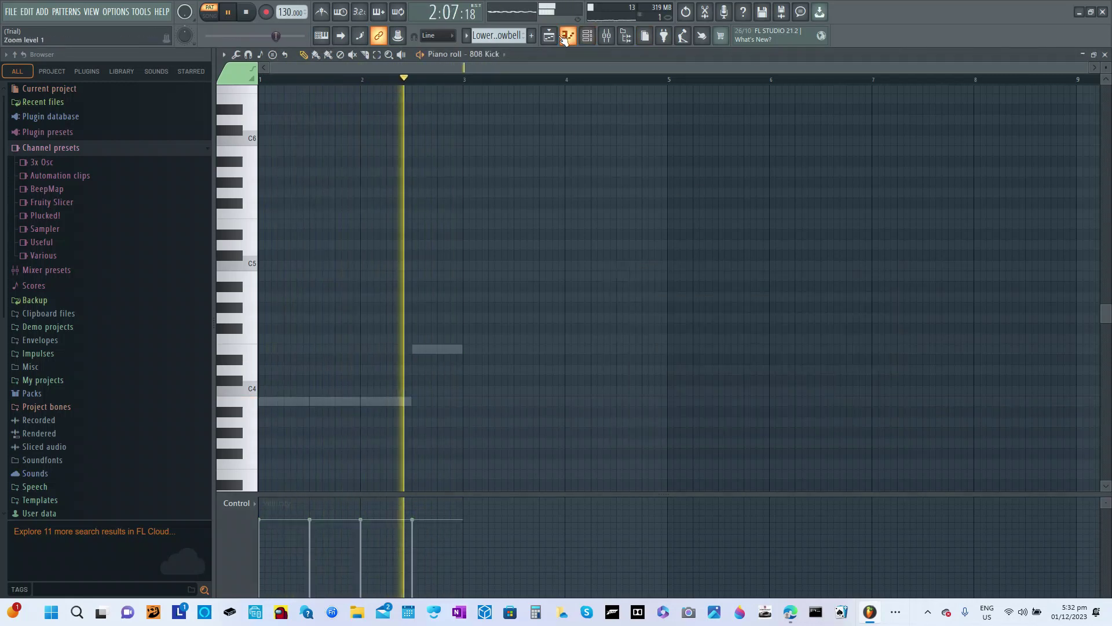
pyautogui.scroll(-1, 498, 35)
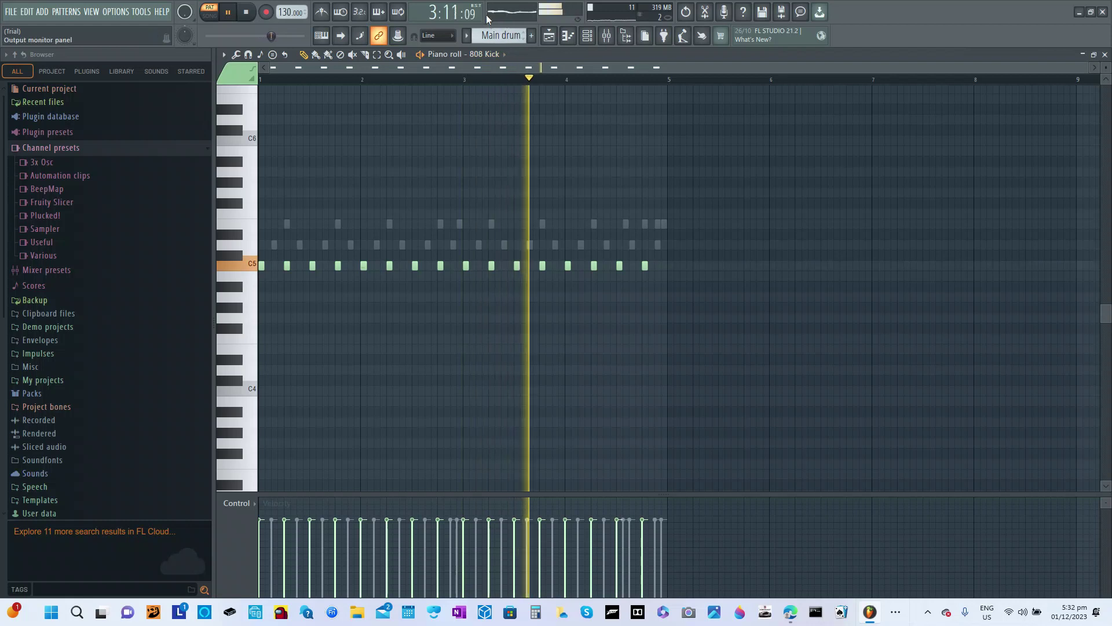
pyautogui.click(586, 36)
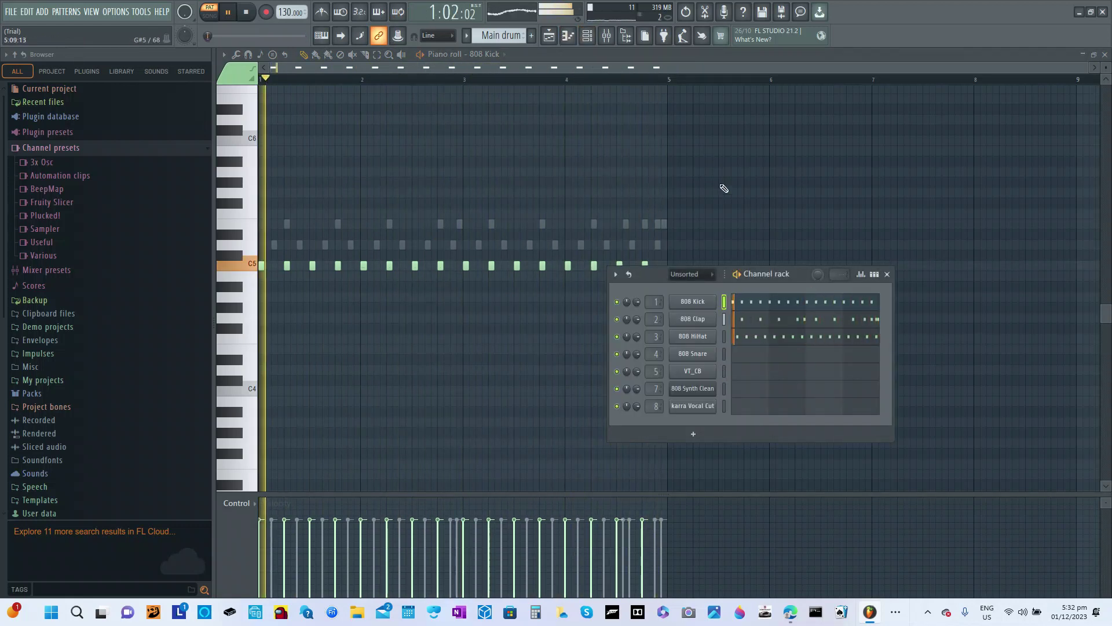
pyautogui.click(886, 274)
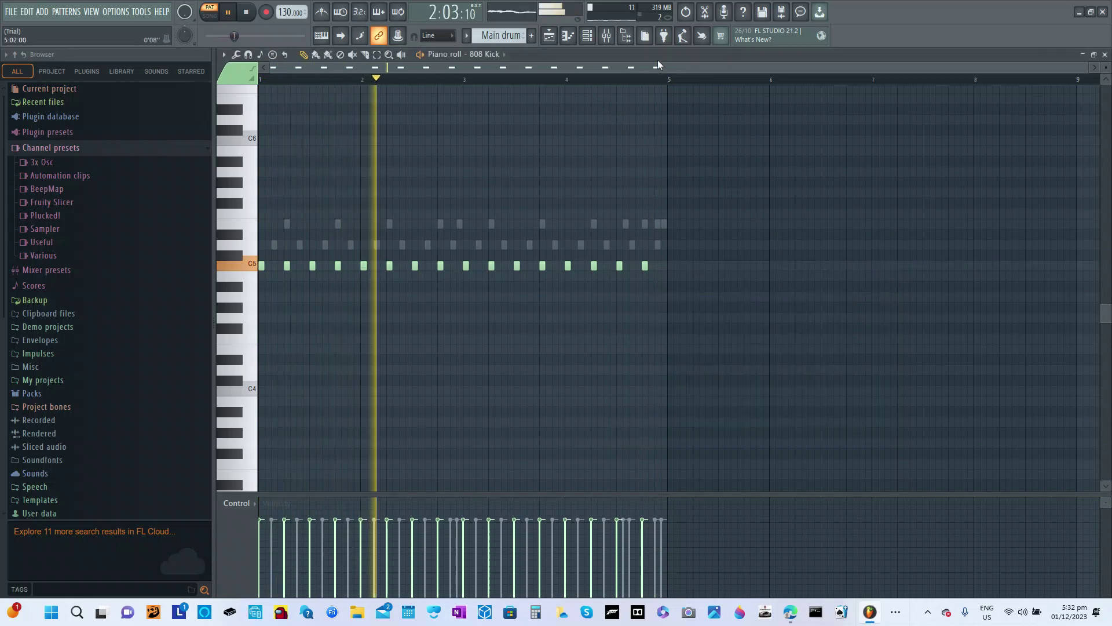
# Inspect the Fruity Reeverb 2 effect on mixer Inserts 1, 2 and 3, closing each plugin window after viewing it.
pyautogui.press('F9')
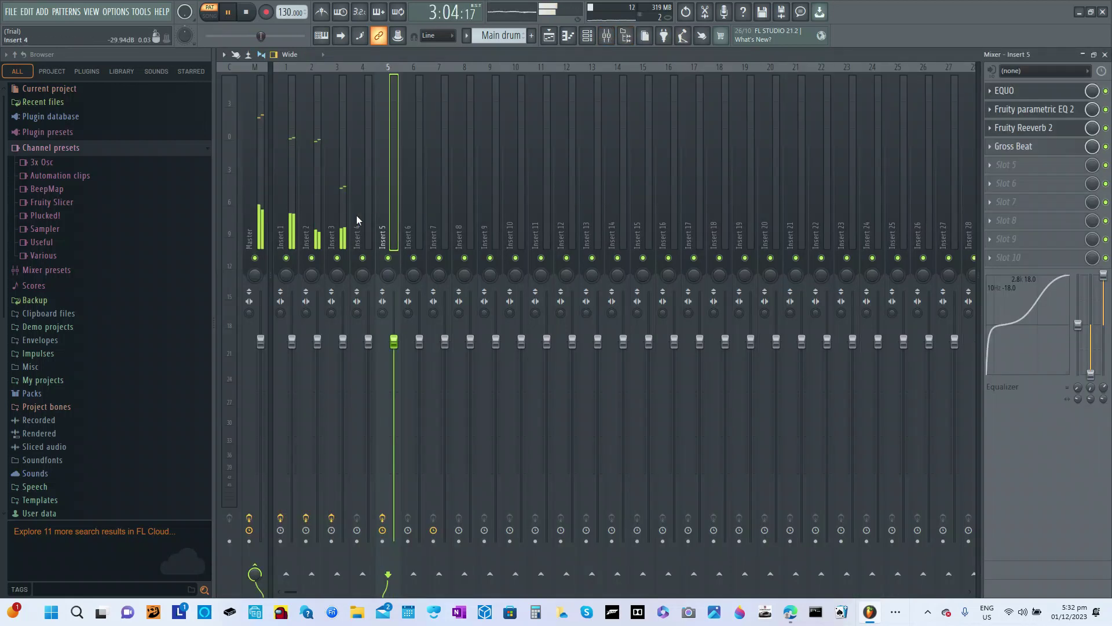
pyautogui.click(292, 228)
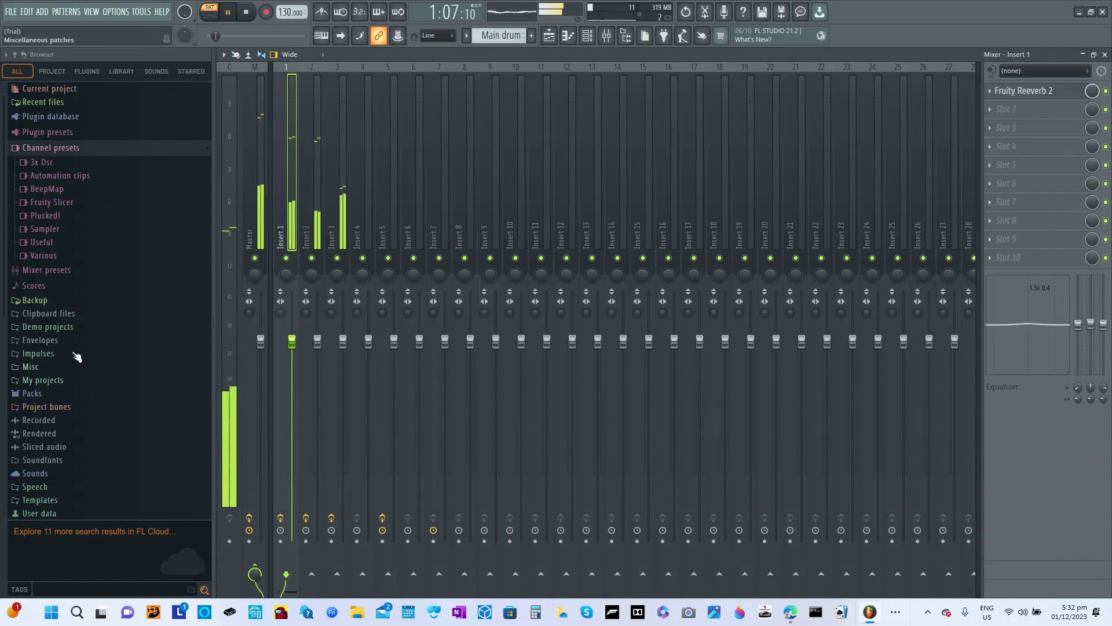
pyautogui.click(1031, 93)
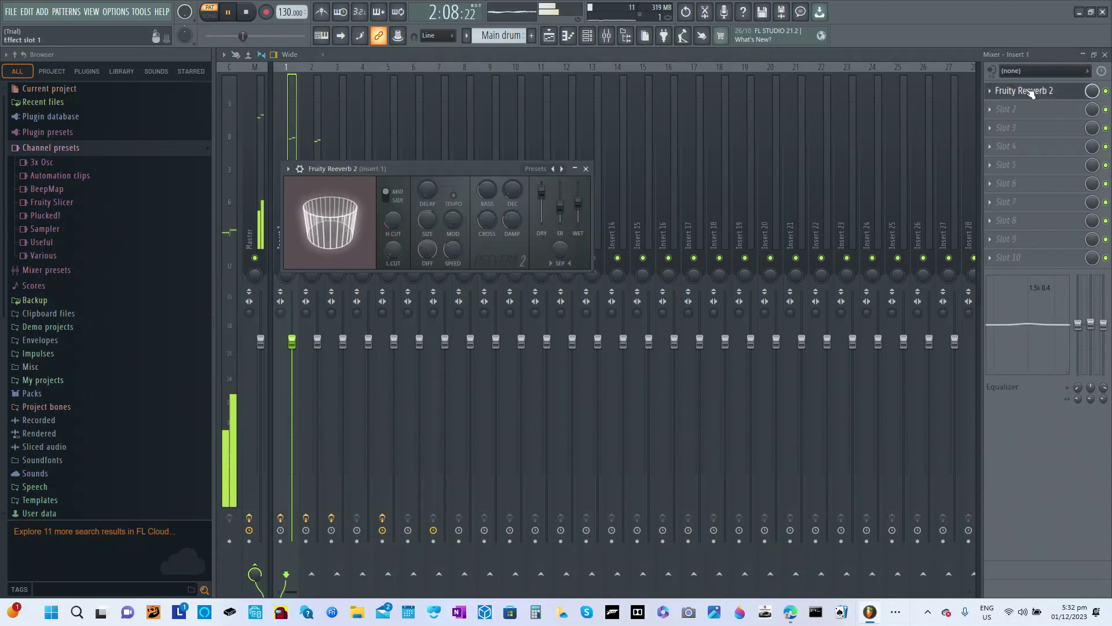
pyautogui.click(1031, 93)
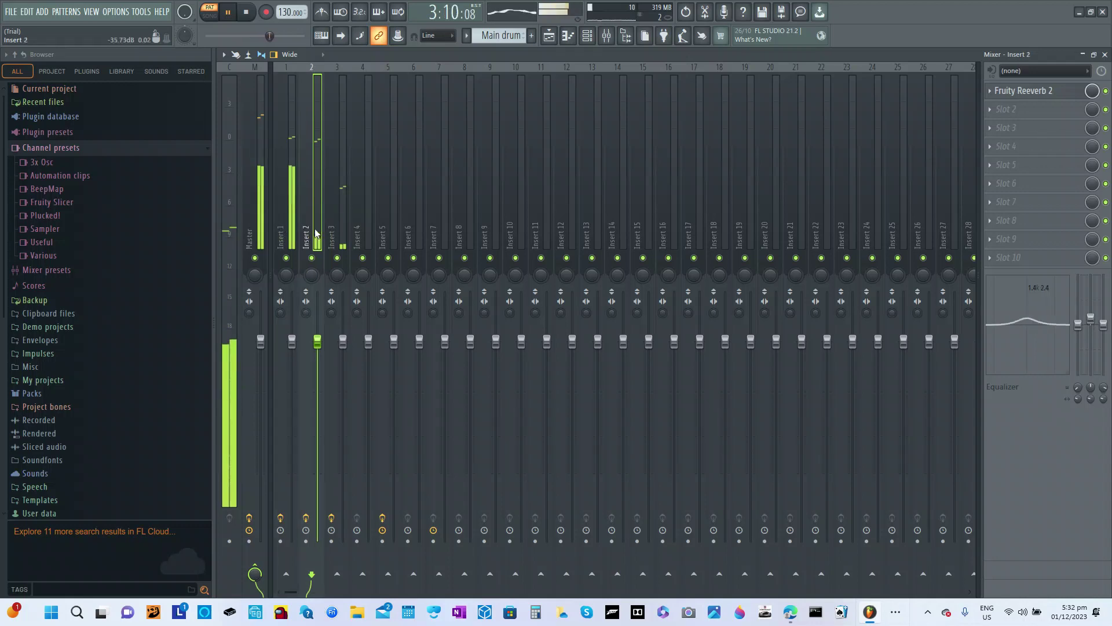
pyautogui.click(1037, 90)
pyautogui.click(1034, 93)
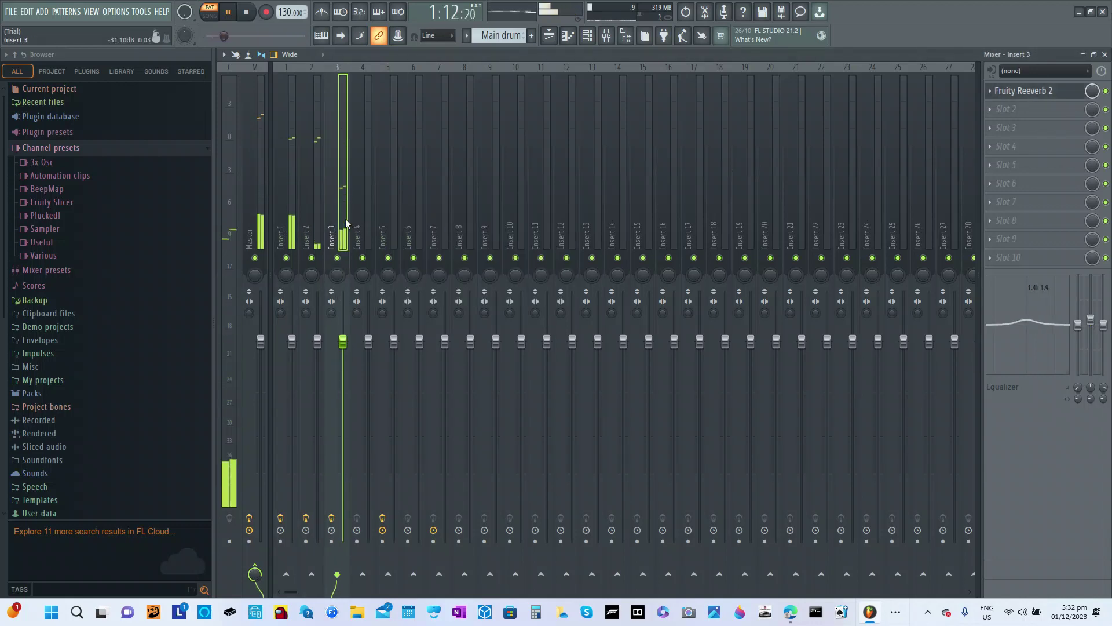
pyautogui.click(1015, 92)
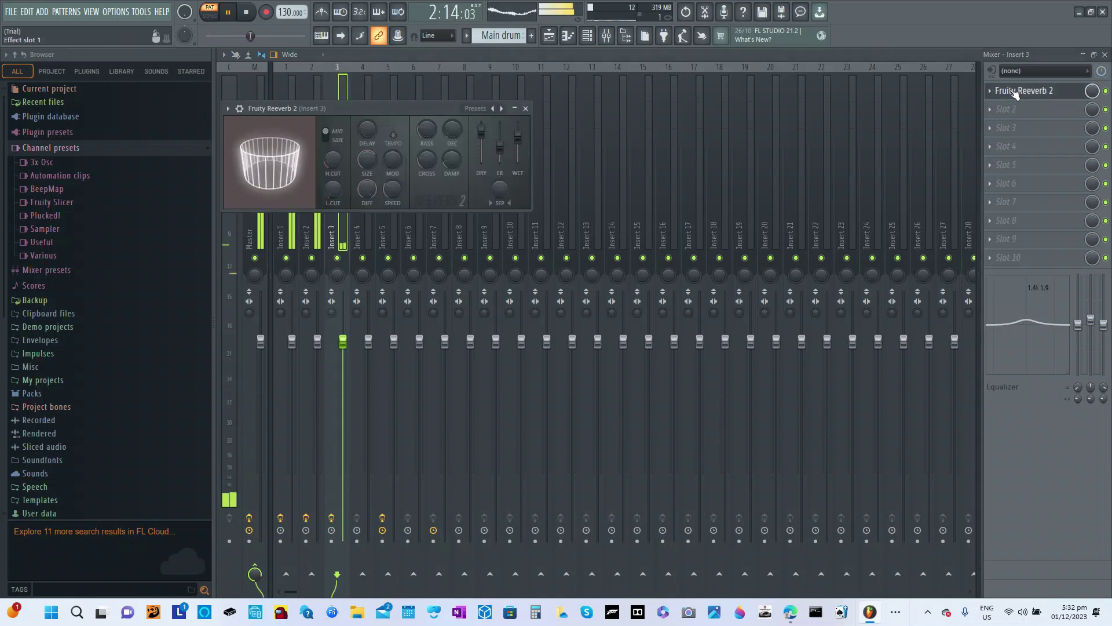
pyautogui.click(1014, 92)
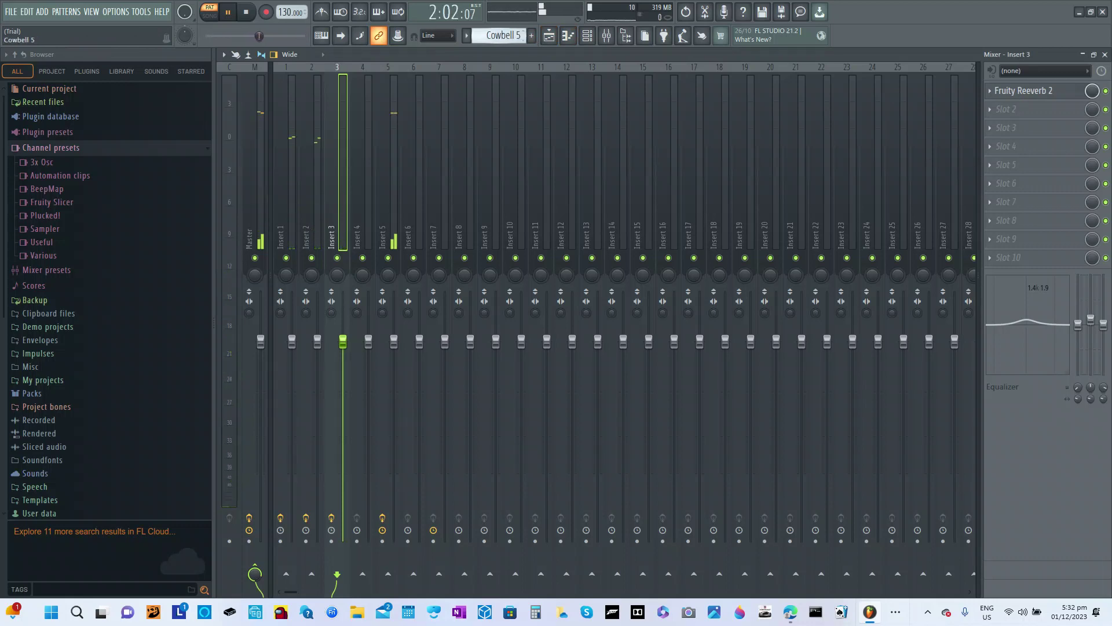
# Play through the Intro drum and outro drum patterns in the piano roll, ending on the Bass pattern.
pyautogui.click(568, 36)
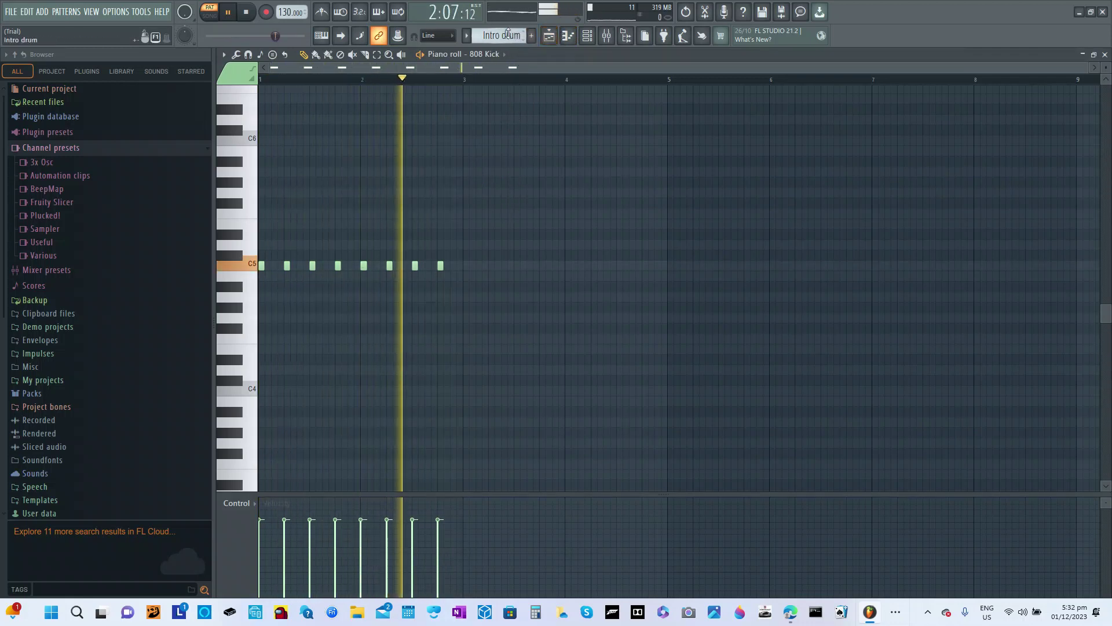
pyautogui.scroll(-1, 497, 35)
pyautogui.scroll(-1, 497, 35)
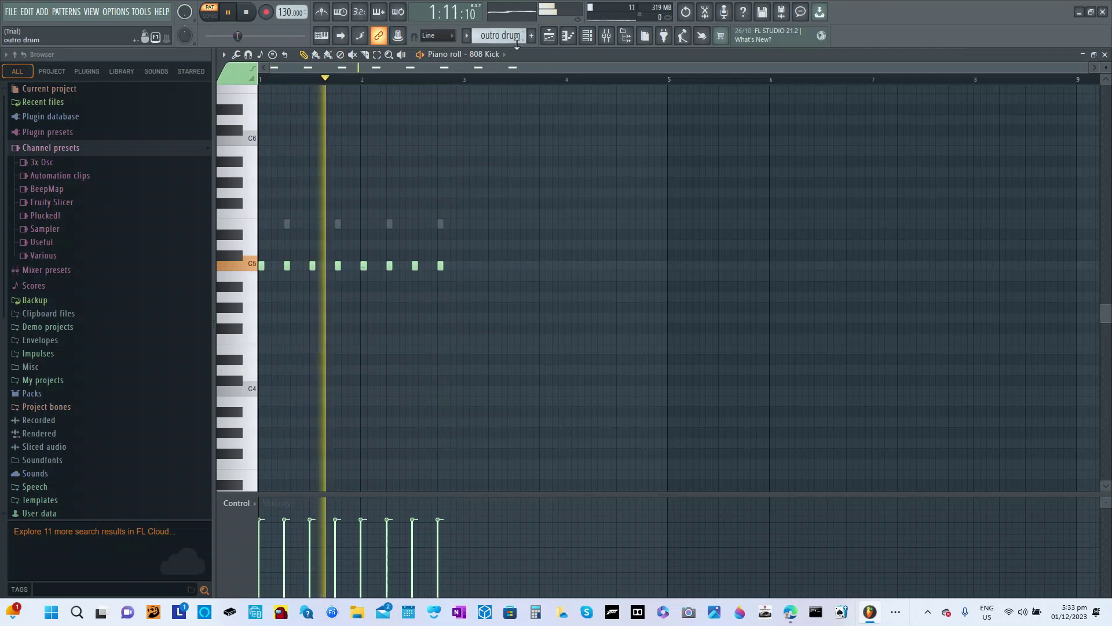
pyautogui.scroll(-1, 497, 35)
pyautogui.scroll(-1, 519, 35)
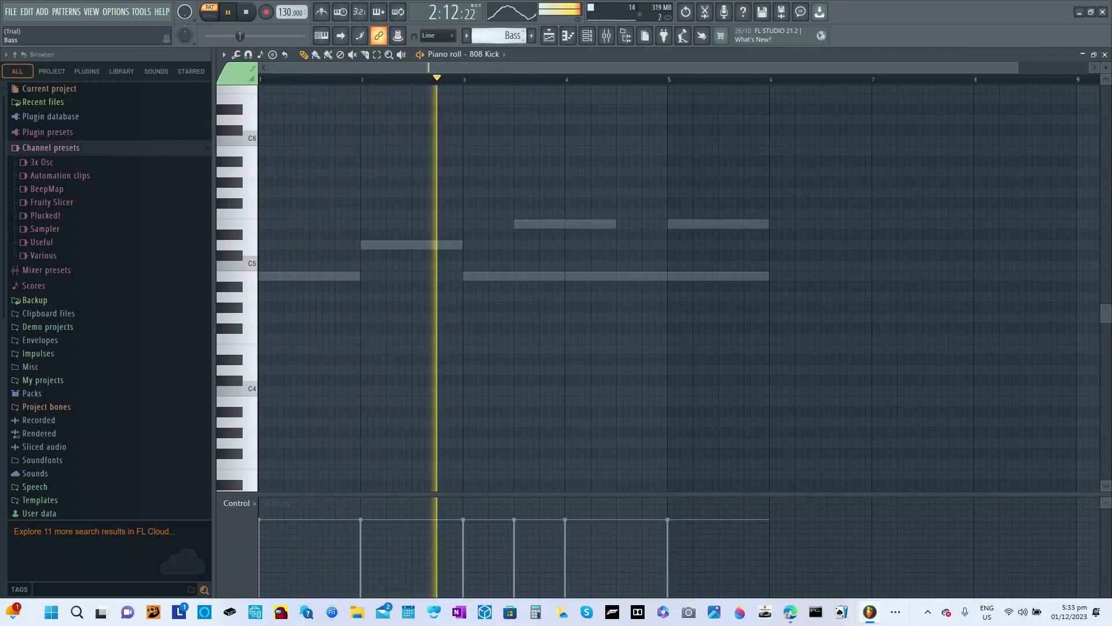
pyautogui.scroll(-1, 520, 35)
pyautogui.scroll(1, 519, 35)
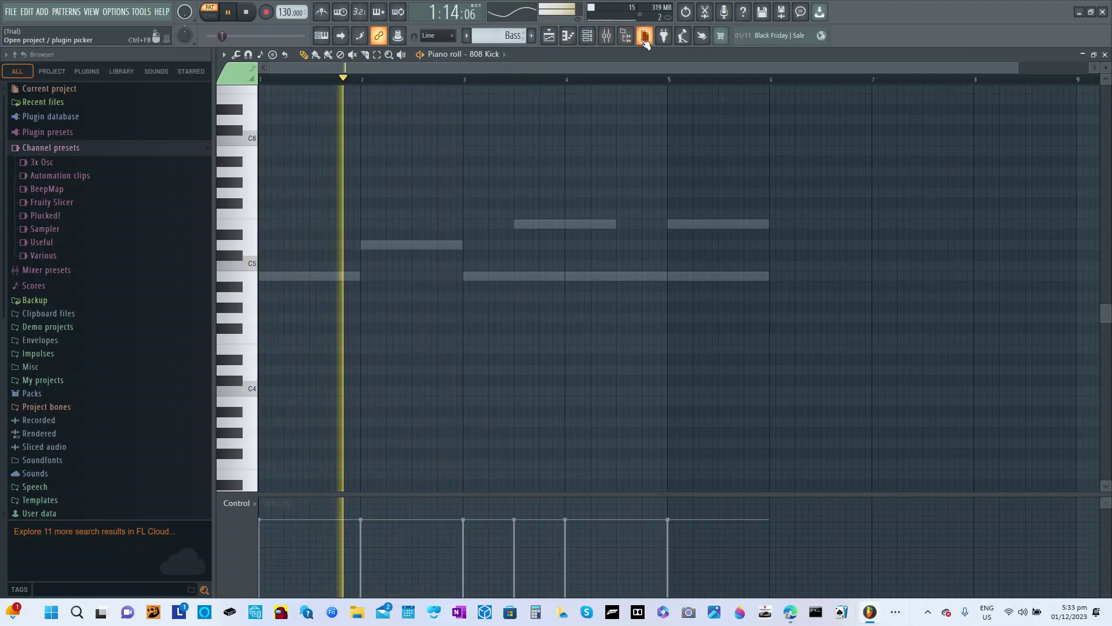
# Show the 808 Synth Clean notes of the Bass pattern in the piano roll and stop playback after listening.
pyautogui.click(590, 38)
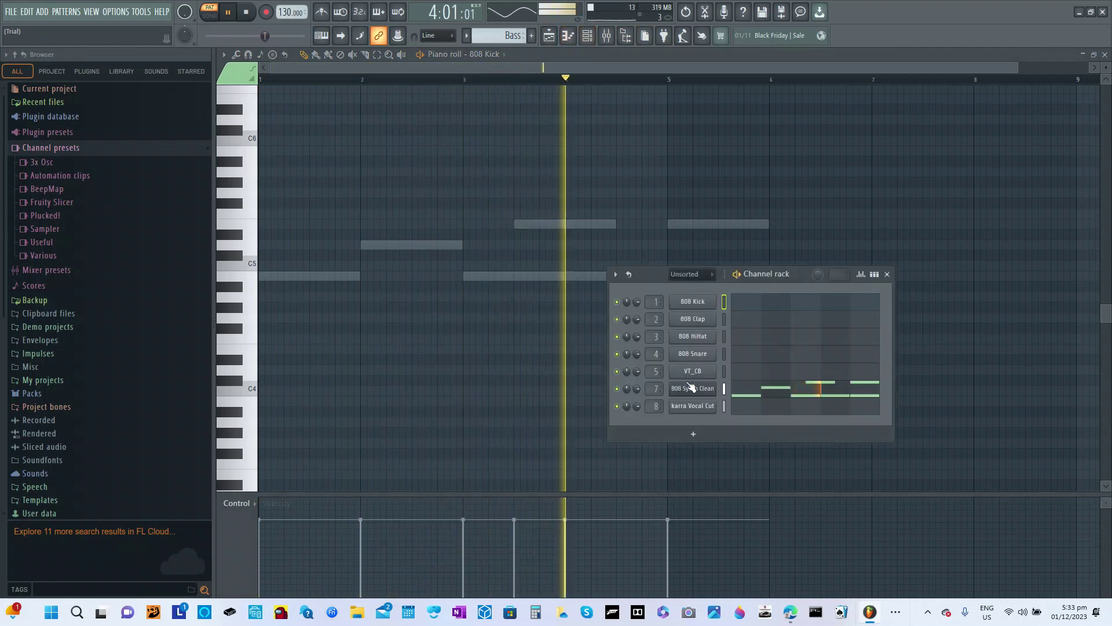
pyautogui.click(724, 388)
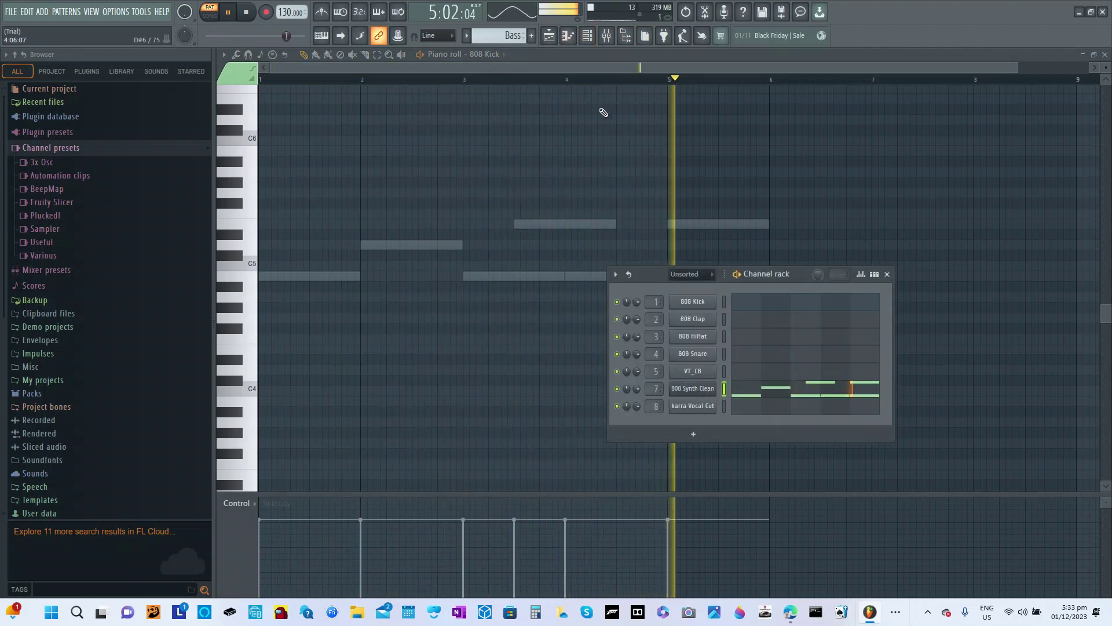
pyautogui.click(570, 37)
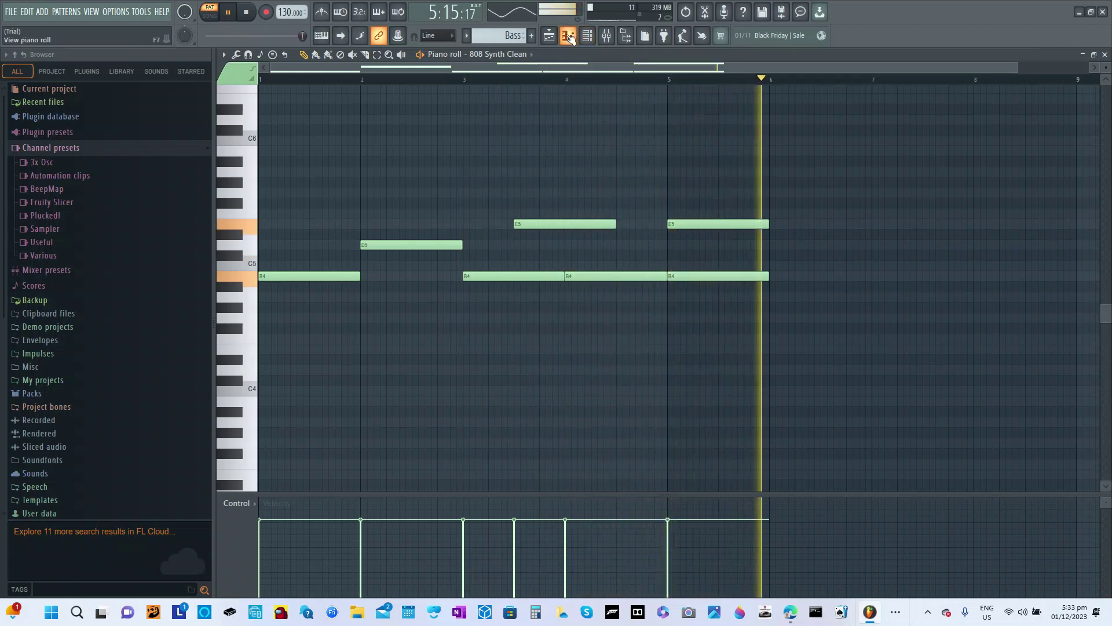
pyautogui.click(230, 12)
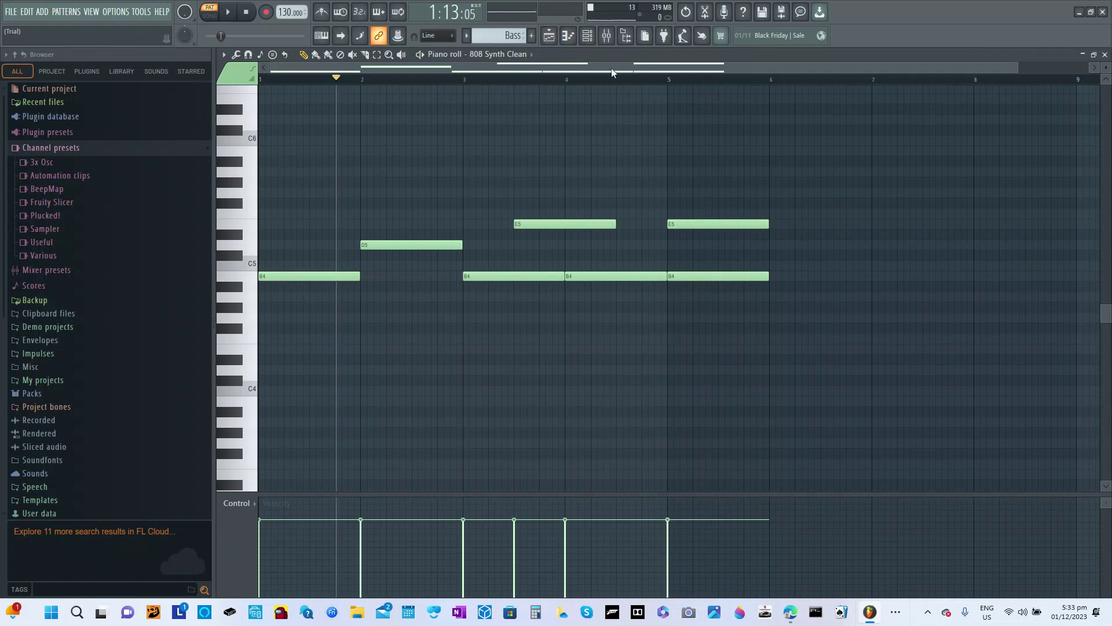
# View the FLEX preset used by the 808 Synth Clean channel, close it, and play the Bass pattern again.
pyautogui.click(587, 37)
pyautogui.click(706, 386)
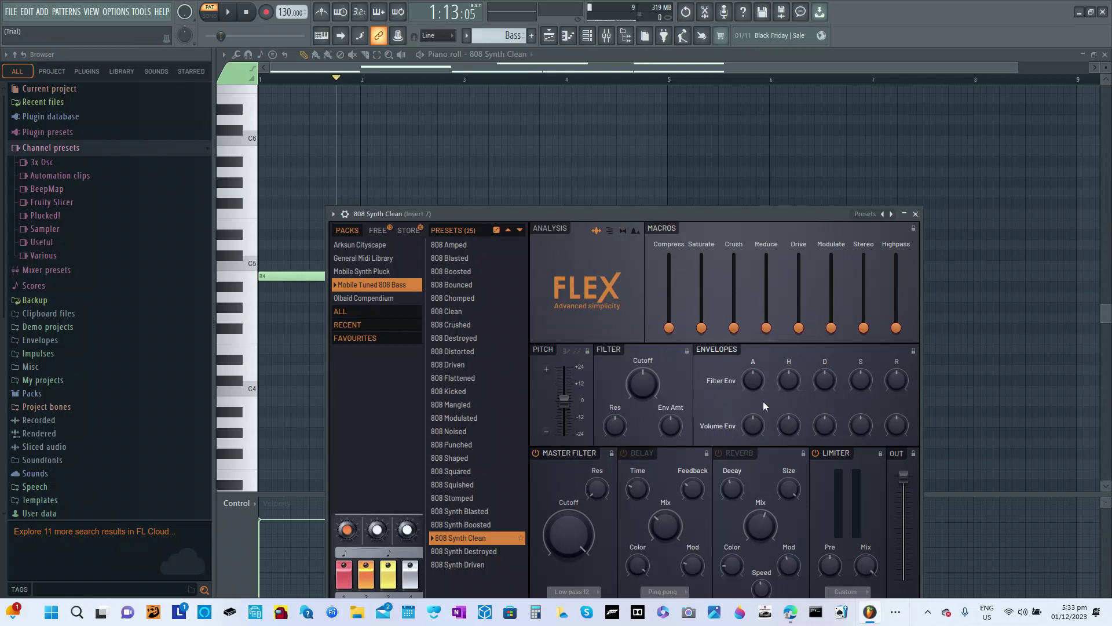
pyautogui.moveTo(457, 519)
pyautogui.click(916, 215)
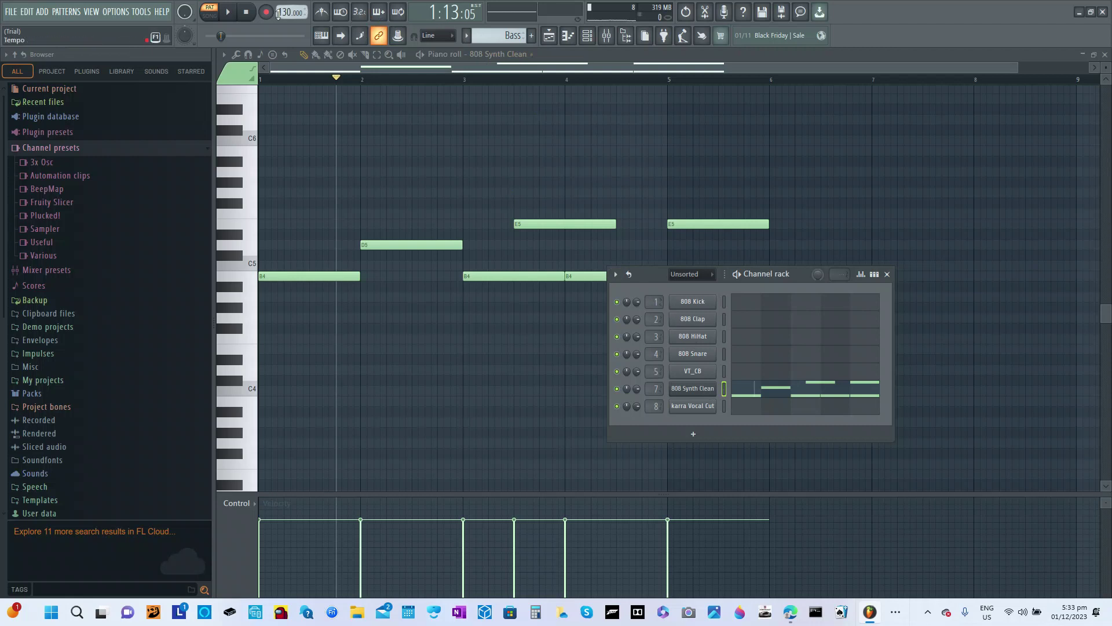
pyautogui.click(230, 14)
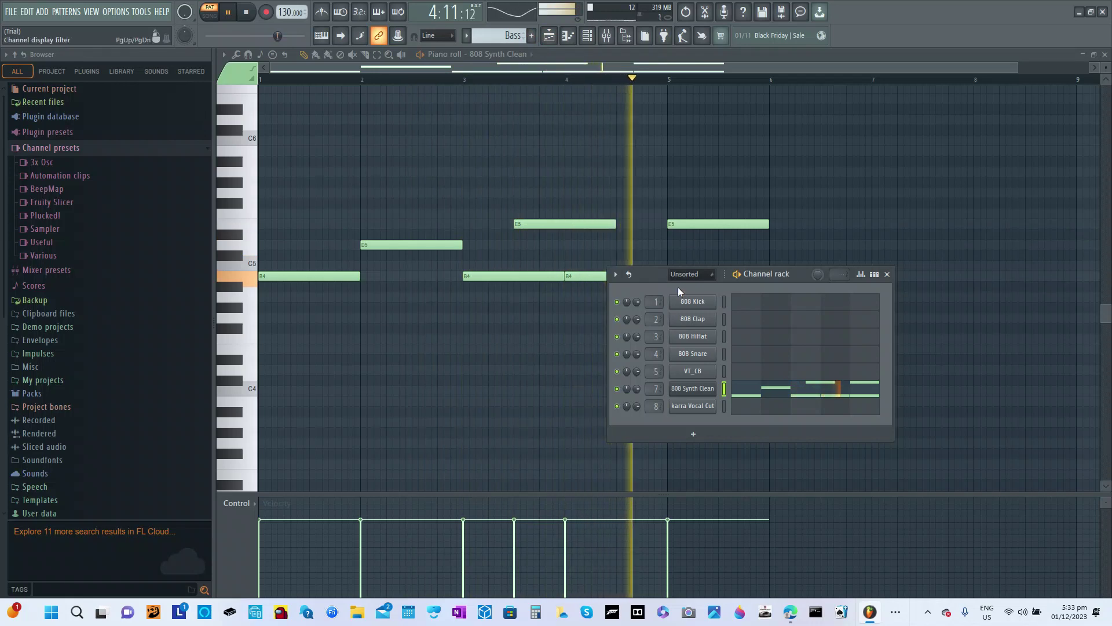
pyautogui.click(228, 13)
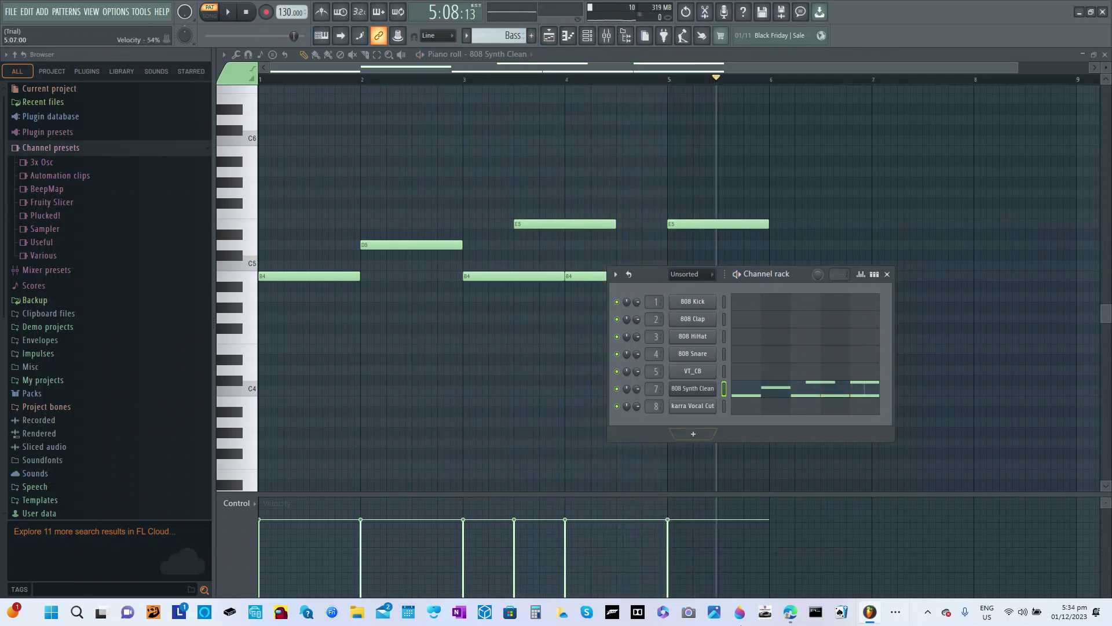
# Play the full arrangement in the playlist in song mode and examine all tracks through to the song's ending.
pyautogui.click(550, 36)
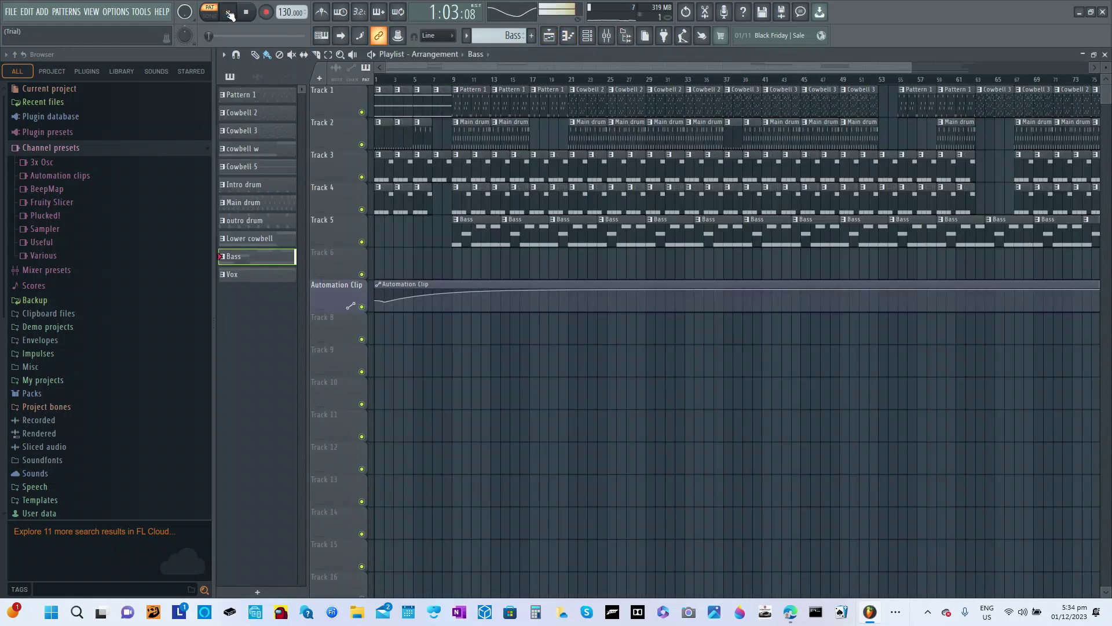
pyautogui.click(211, 15)
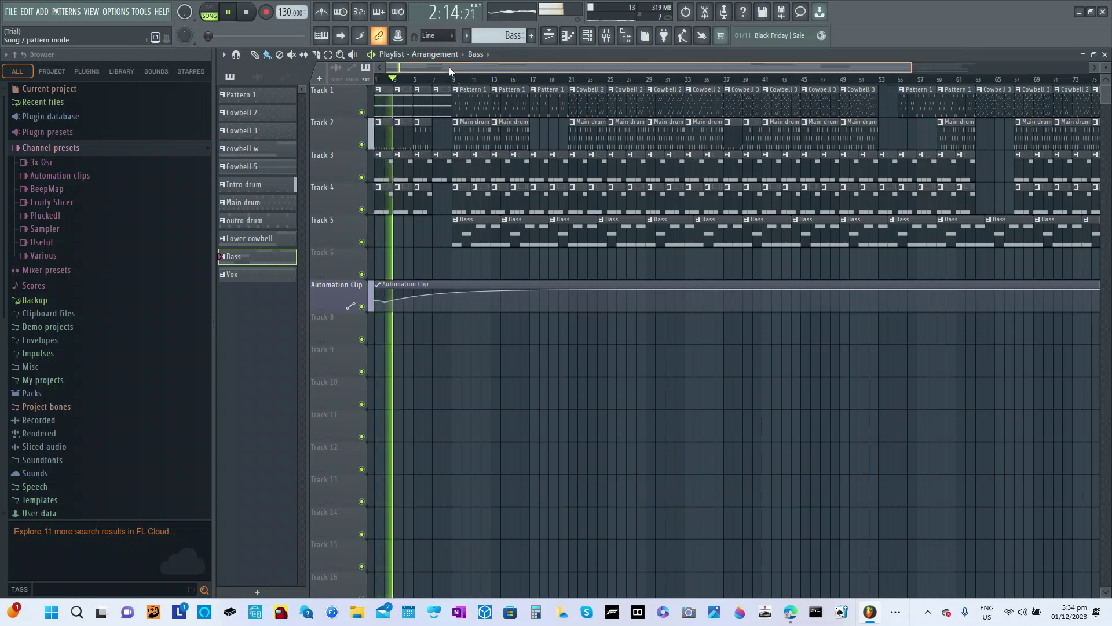
pyautogui.moveTo(913, 67); pyautogui.dragTo(1089, 67)
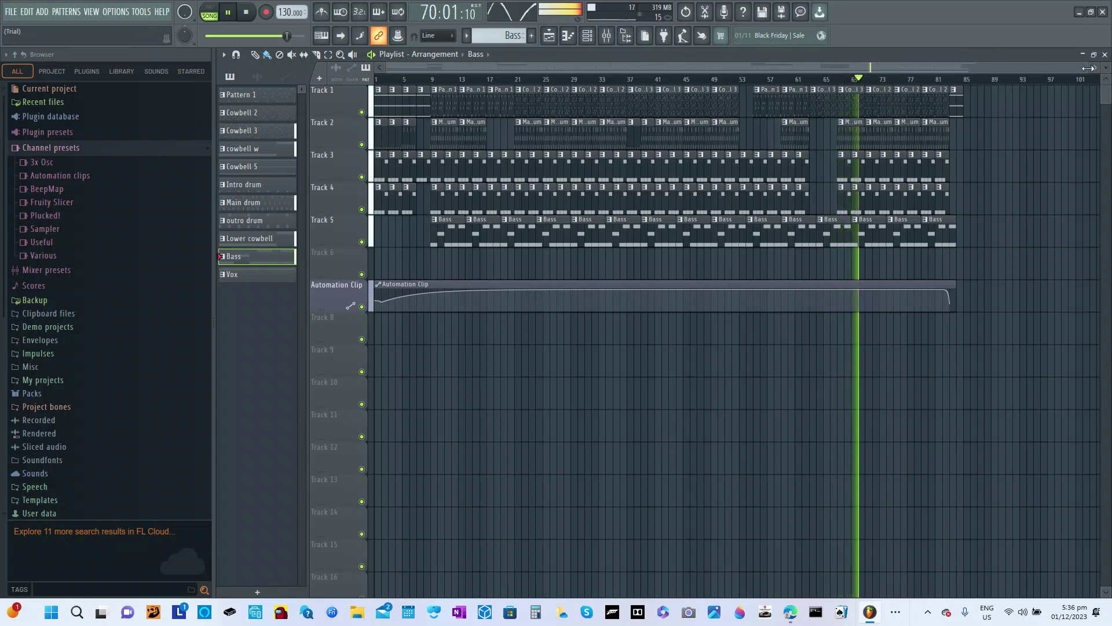
pyautogui.moveTo(1085, 69); pyautogui.dragTo(982, 88)
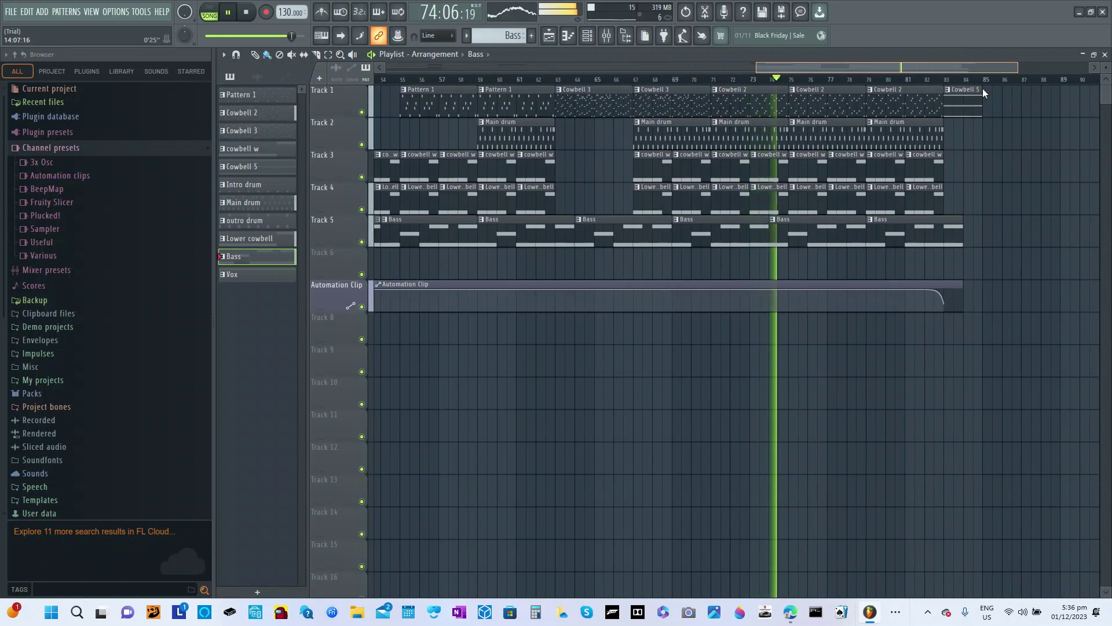
pyautogui.moveTo(983, 88); pyautogui.dragTo(1016, 75)
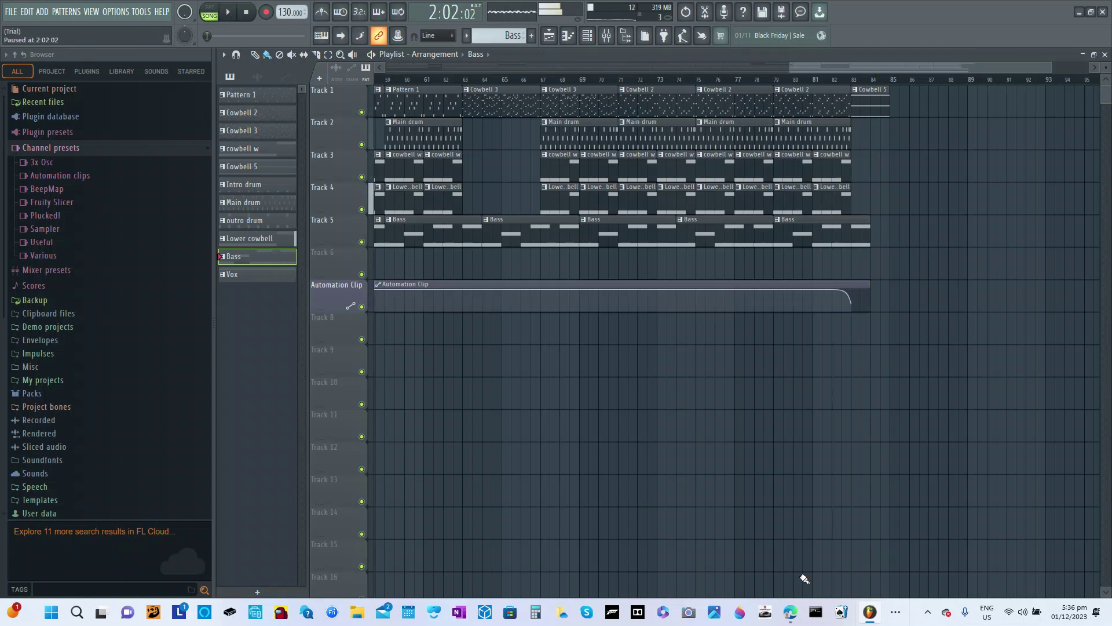
pyautogui.click(894, 619)
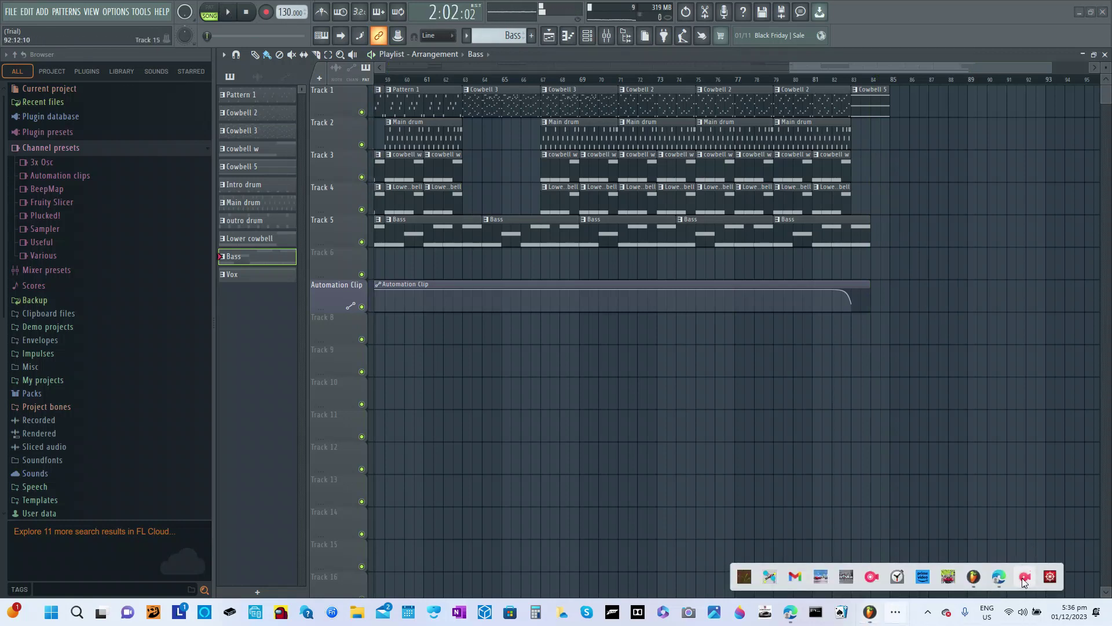